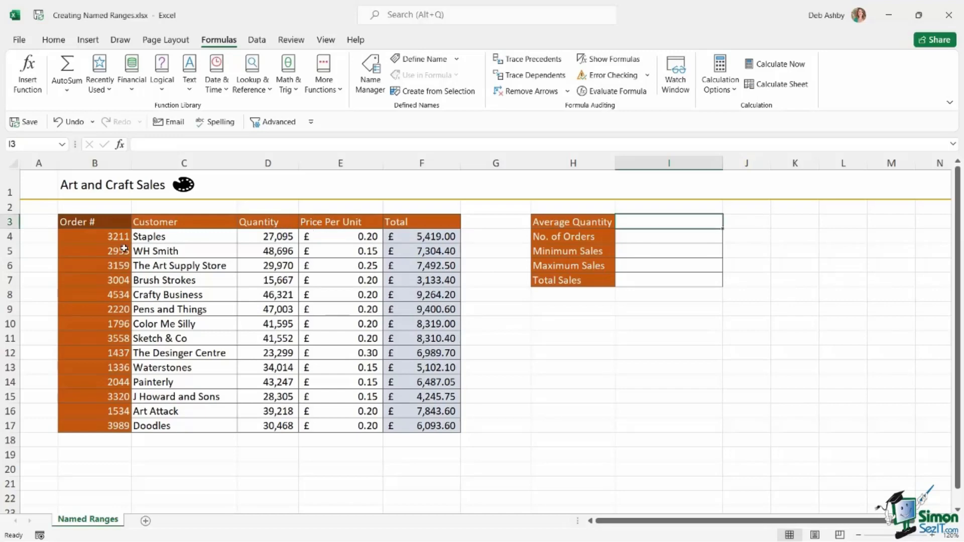
- Review the Art and Craft Sales table, its column ranges and headers
{"action": "left_click_drag", "start_coordinate": [102, 239], "coordinate": [100, 426]}
{"action": "left_click_drag", "start_coordinate": [181, 239], "coordinate": [181, 426]}
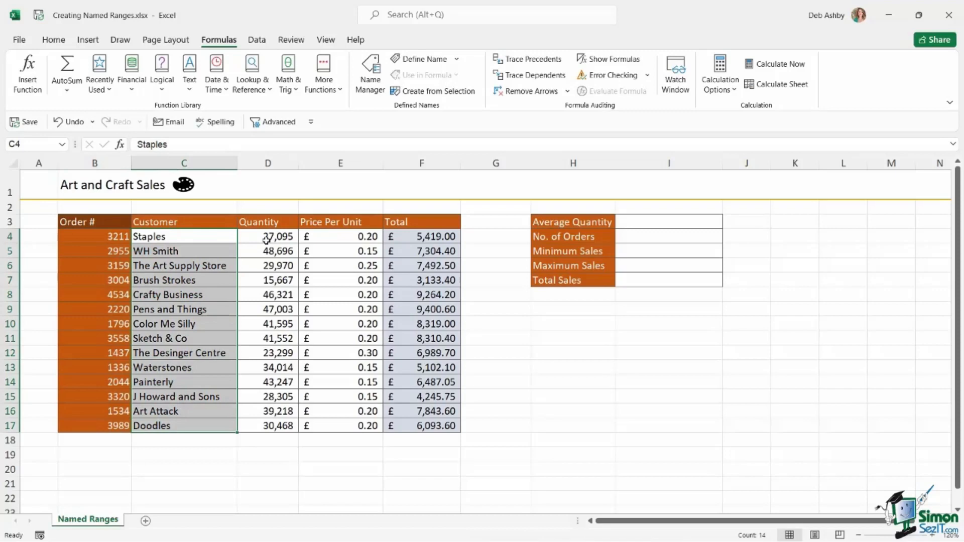
{"action": "left_click", "coordinate": [89, 240]}
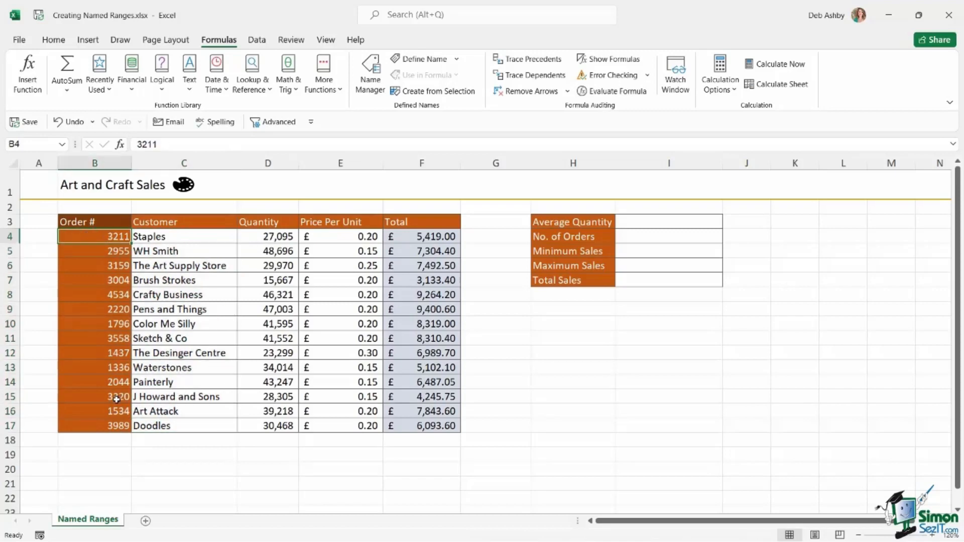
{"action": "left_click", "coordinate": [82, 222]}
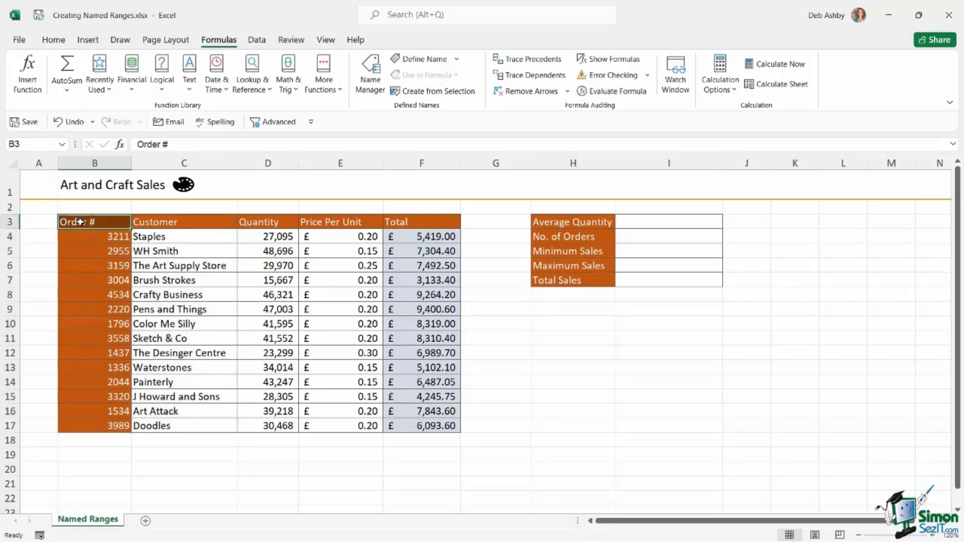
{"action": "left_click", "coordinate": [170, 224]}
{"action": "left_click", "coordinate": [265, 223]}
{"action": "left_click", "coordinate": [347, 224]}
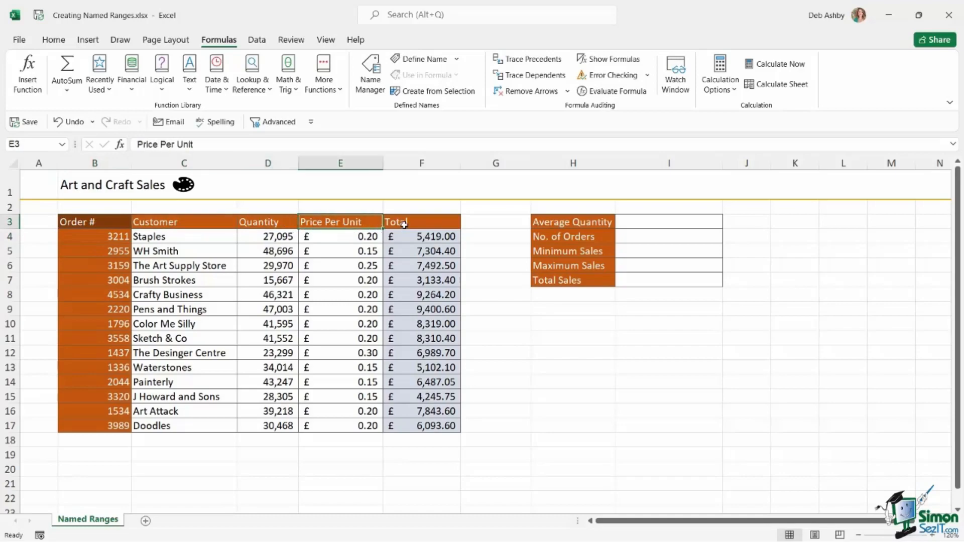
{"action": "left_click", "coordinate": [405, 225]}
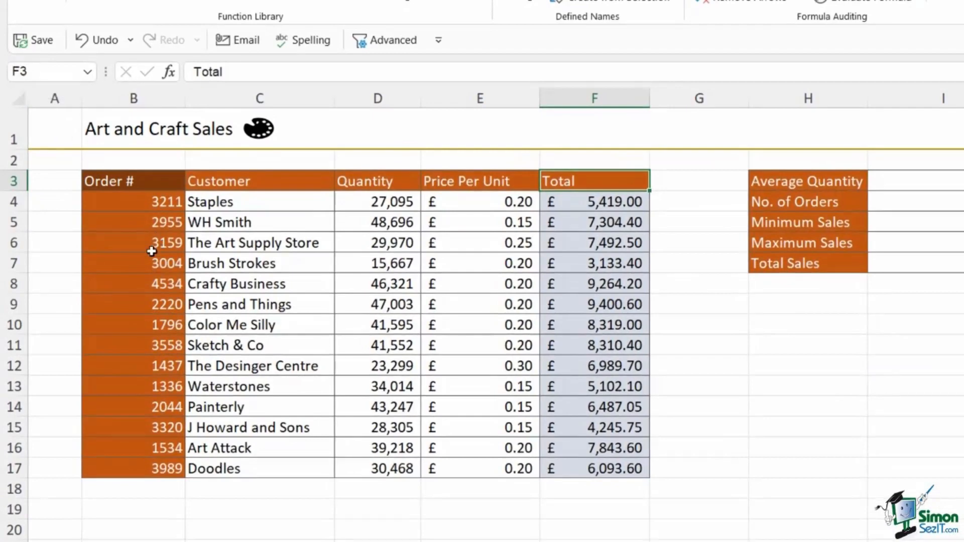
- Name the Order # column range B3:B17 as Orders using the name box
{"action": "left_click_drag", "start_coordinate": [149, 177], "coordinate": [149, 468]}
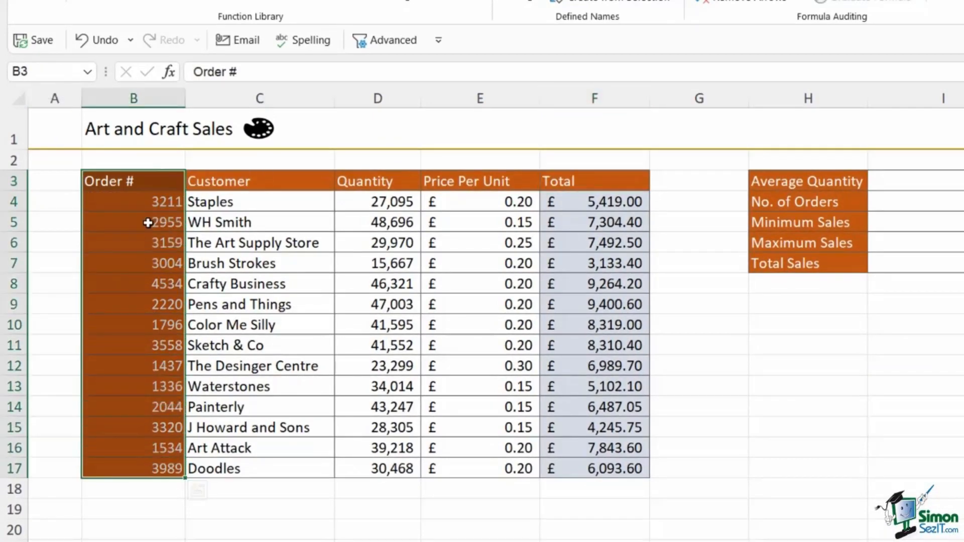
{"action": "left_click", "coordinate": [36, 71]}
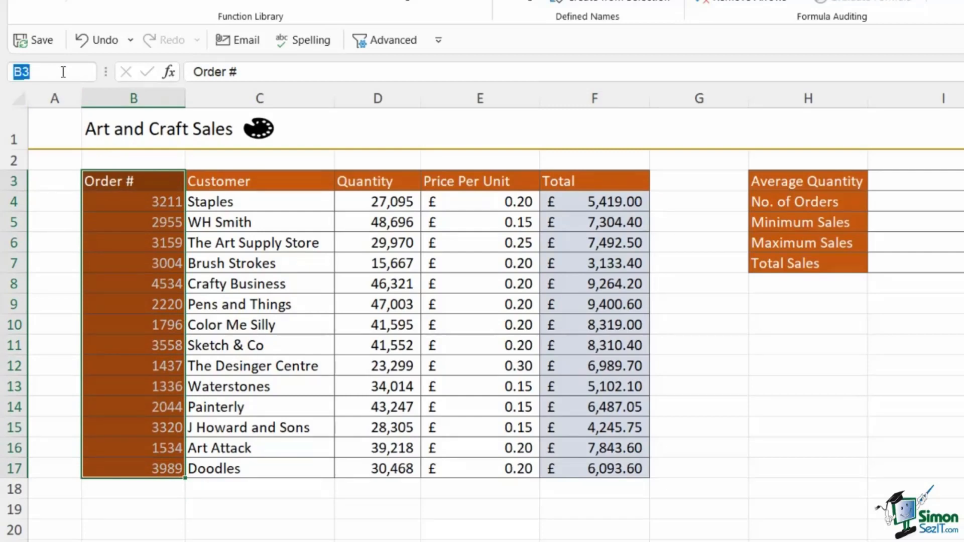
{"action": "type", "text": "Orders"}
{"action": "key", "text": "BackSpace"}
{"action": "type", "text": "Num"}
{"action": "key", "text": "BackSpace"}
{"action": "key", "text": "BackSpace"}
{"action": "key", "text": "BackSpace"}
{"action": "key", "text": "BackSpace"}
{"action": "type", "text": "Number"}
{"action": "key", "text": "BackSpace"}
{"action": "key", "text": "BackSpace"}
{"action": "key", "text": "BackSpace"}
{"action": "key", "text": "BackSpace"}
{"action": "key", "text": "BackSpace"}
{"action": "key", "text": "BackSpace"}
{"action": "type", "text": "_Num"}
{"action": "key", "text": "BackSpace"}
{"action": "key", "text": "BackSpace"}
{"action": "key", "text": "BackSpace"}
{"action": "key", "text": "BackSpace"}
{"action": "type", "text": "s"}
{"action": "key", "text": "Return"}
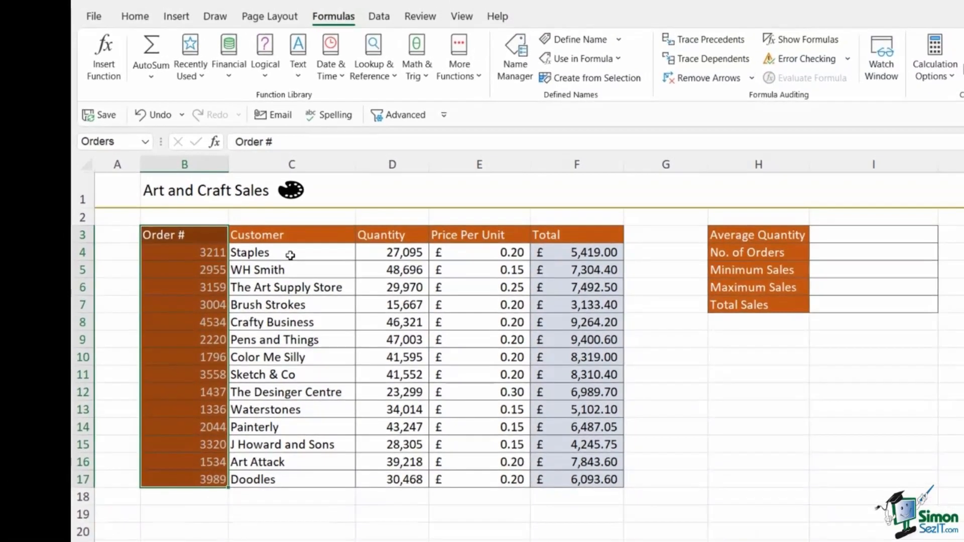
- Create a name for the Customer column from its top-row header with Create from Selection
{"action": "left_click_drag", "start_coordinate": [295, 234], "coordinate": [292, 483]}
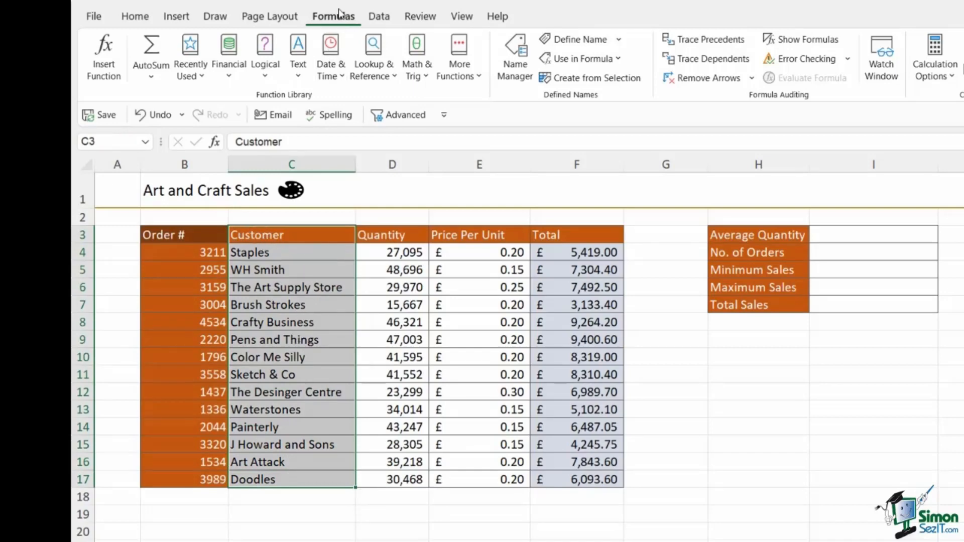
{"action": "left_click", "coordinate": [592, 79]}
{"action": "left_click_drag", "start_coordinate": [627, 195], "coordinate": [549, 190]}
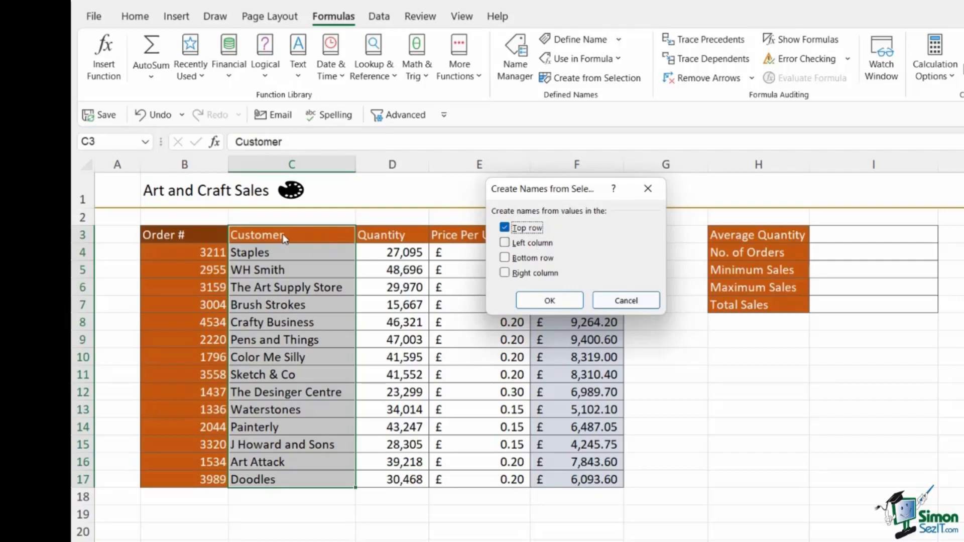
{"action": "left_click", "coordinate": [555, 301]}
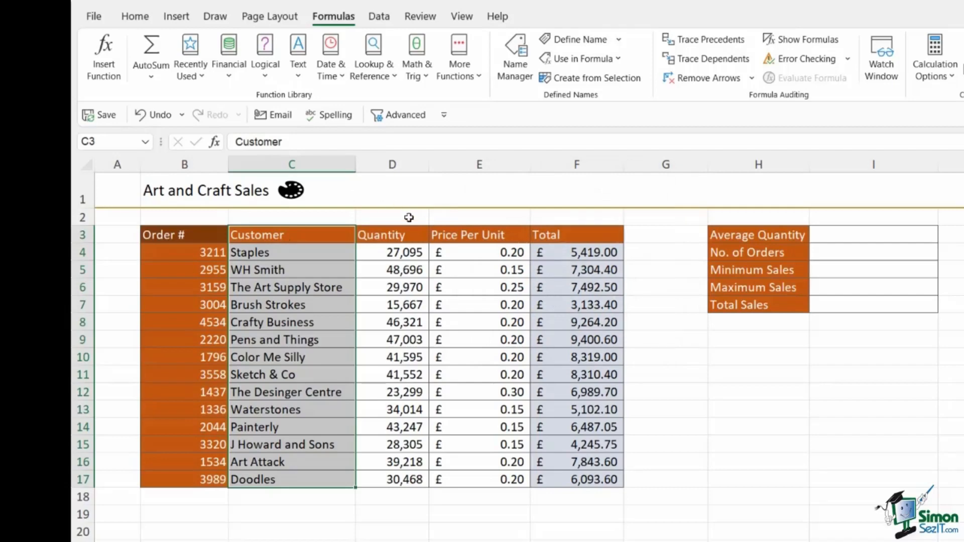
- Jump to the Customer and Orders names from the name box list to check their ranges
{"action": "left_click", "coordinate": [145, 142]}
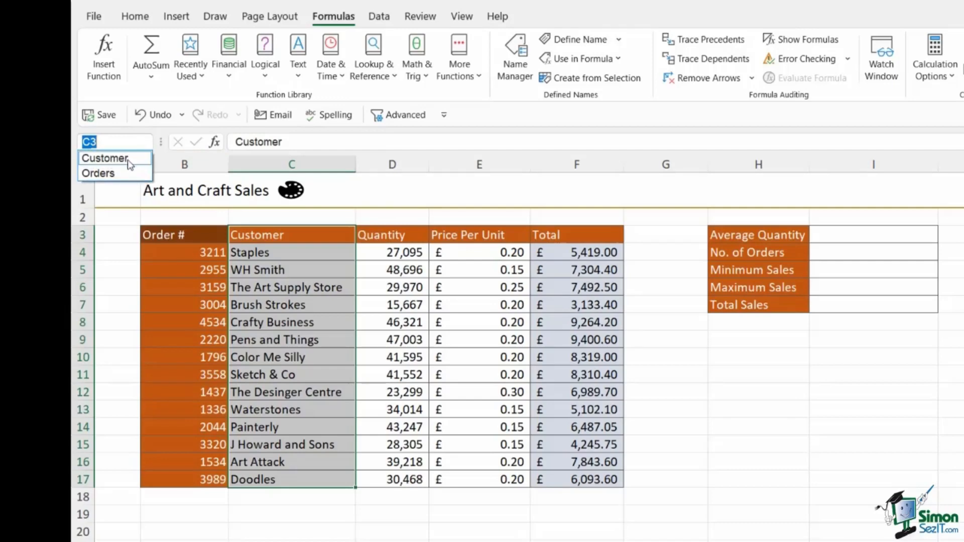
{"action": "left_click", "coordinate": [126, 175]}
{"action": "left_click", "coordinate": [146, 142]}
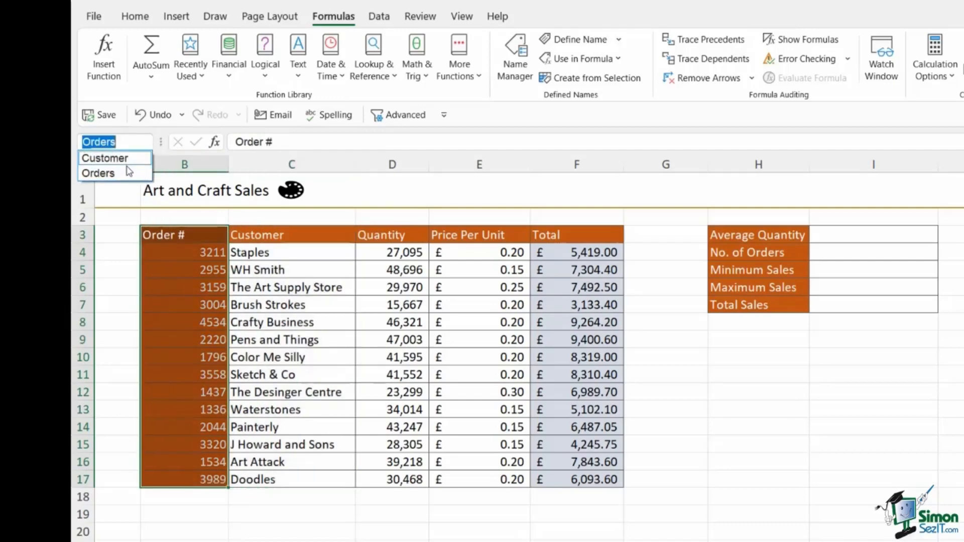
{"action": "left_click", "coordinate": [127, 162]}
{"action": "left_click", "coordinate": [477, 305]}
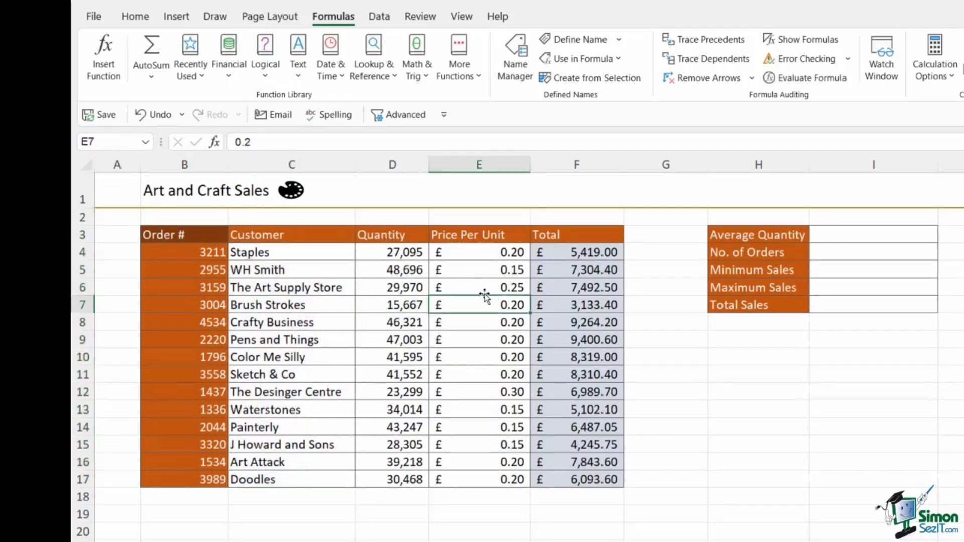
{"action": "left_click", "coordinate": [416, 272]}
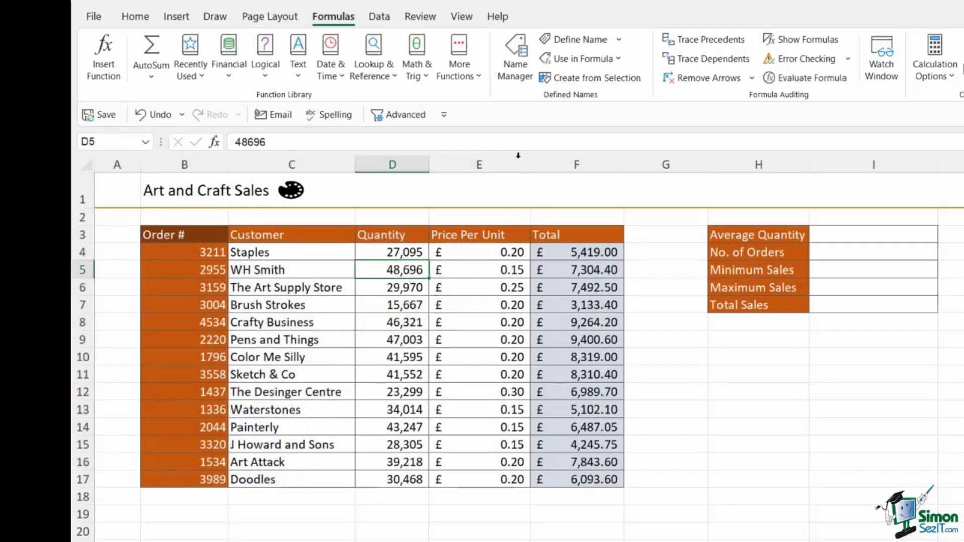
- In Name Manager, add a new name Quantity referring to D4:D17, then close the manager
{"action": "left_click", "coordinate": [515, 61]}
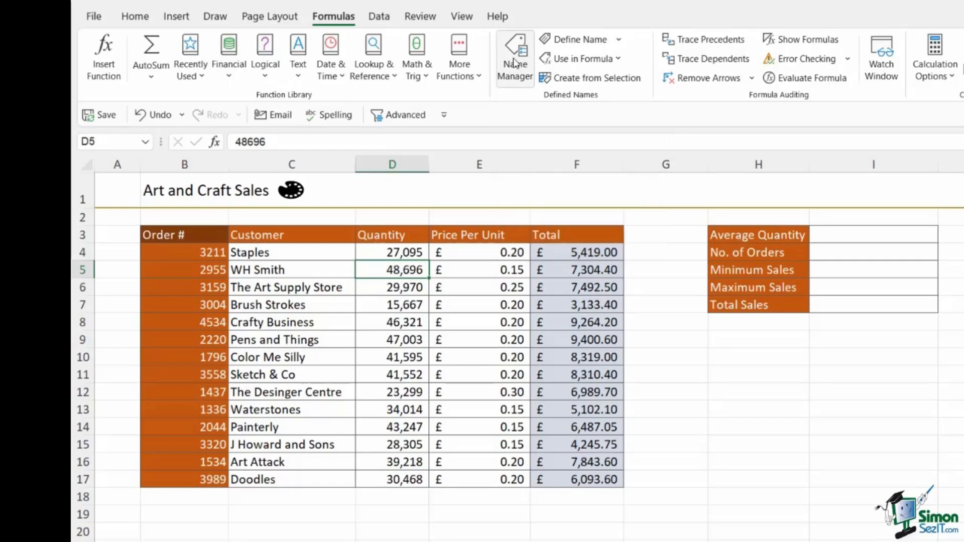
{"action": "left_click_drag", "start_coordinate": [529, 110], "coordinate": [641, 139]}
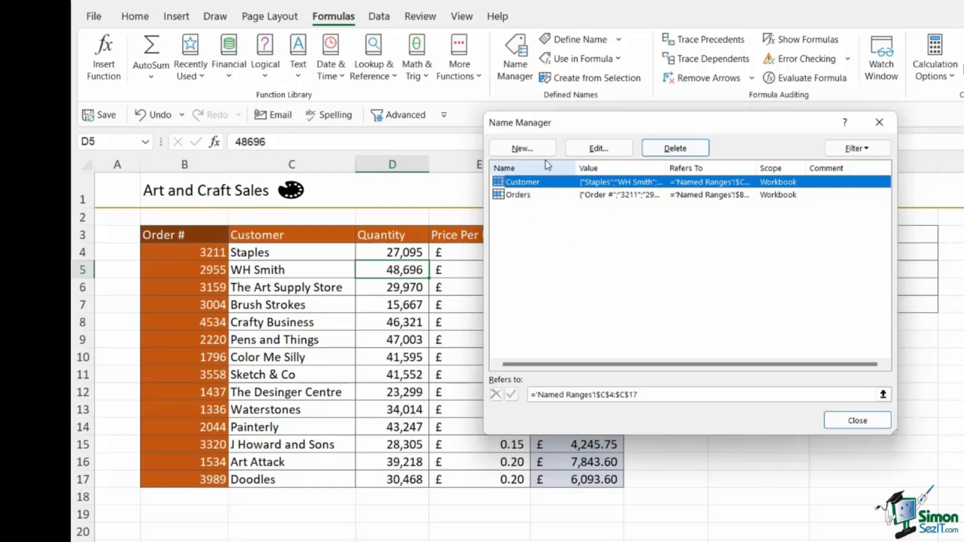
{"action": "left_click", "coordinate": [523, 149]}
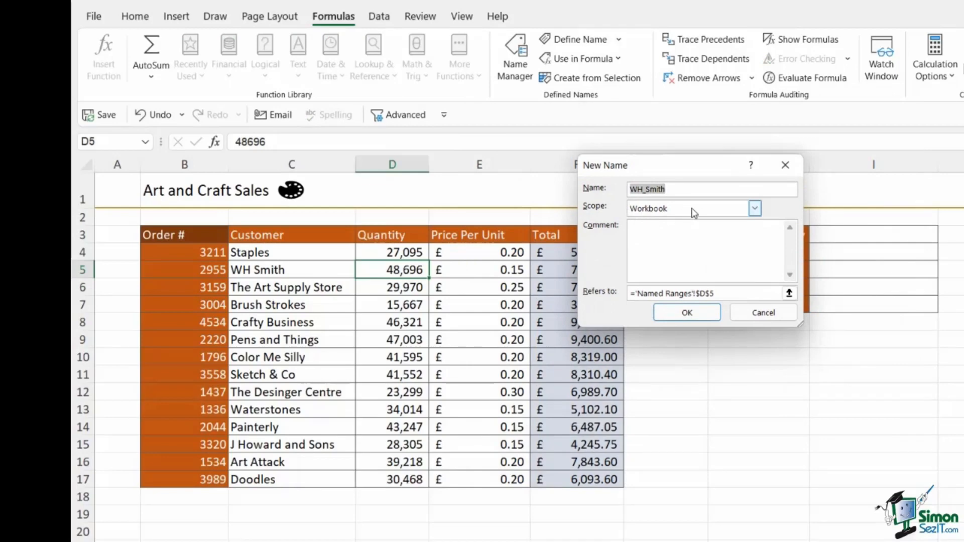
{"action": "type", "text": "Quantity"}
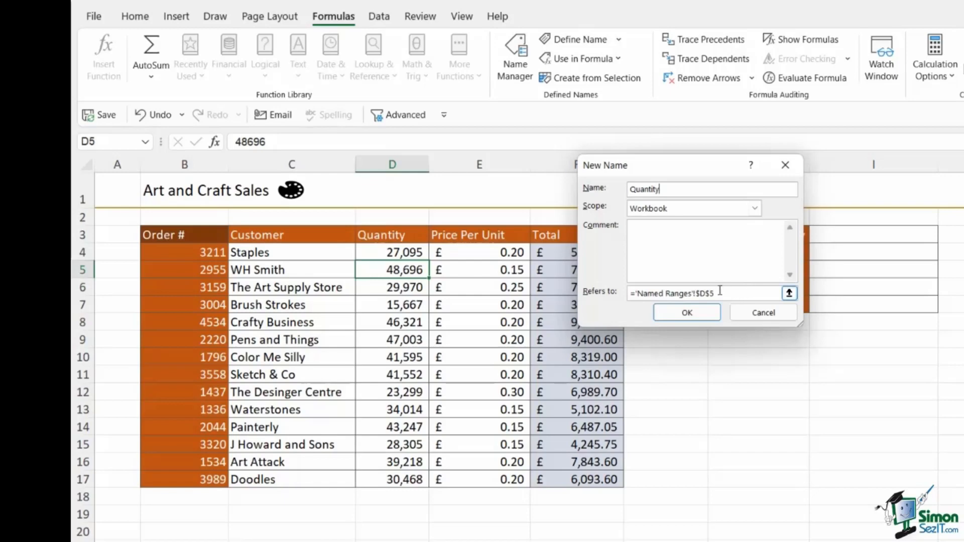
{"action": "left_click_drag", "start_coordinate": [720, 293], "coordinate": [627, 294]}
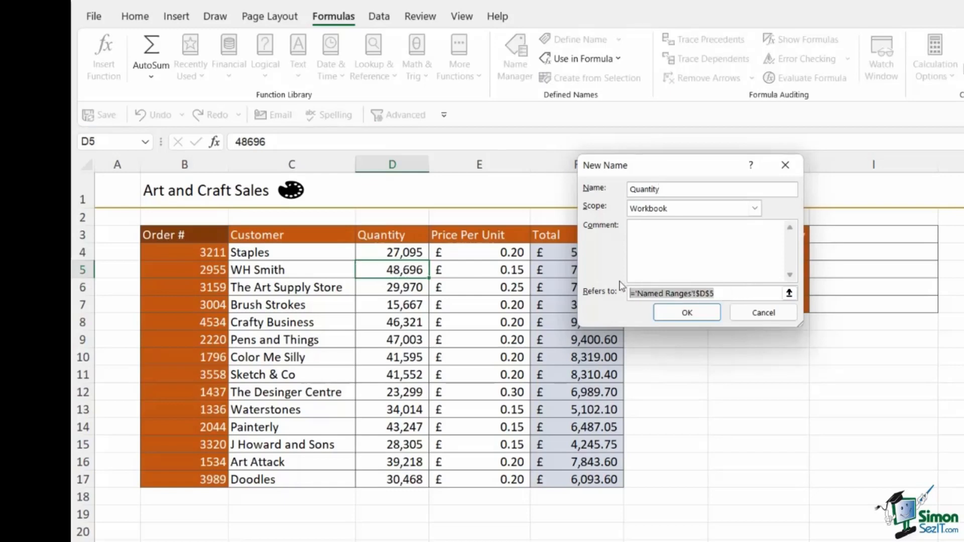
{"action": "key", "text": "BackSpace"}
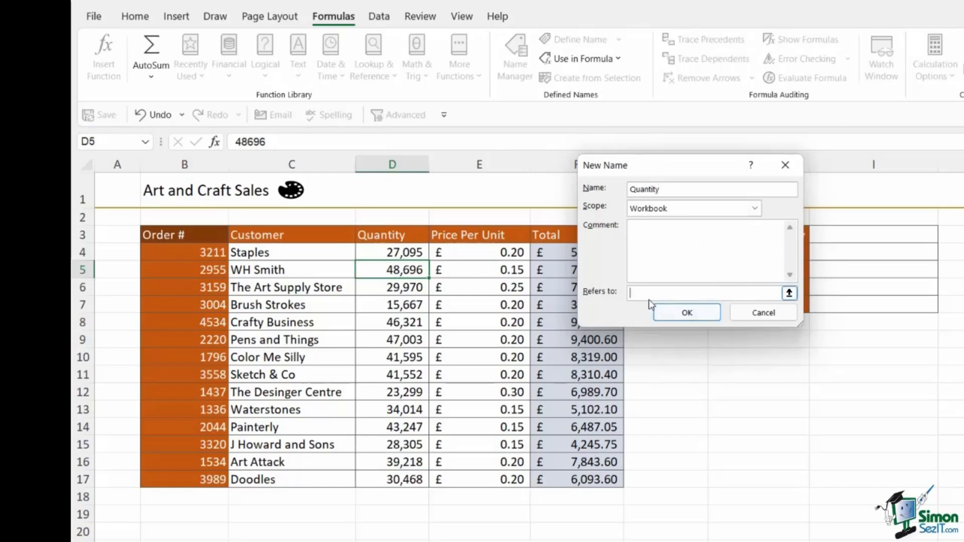
{"action": "left_click_drag", "start_coordinate": [400, 252], "coordinate": [403, 473]}
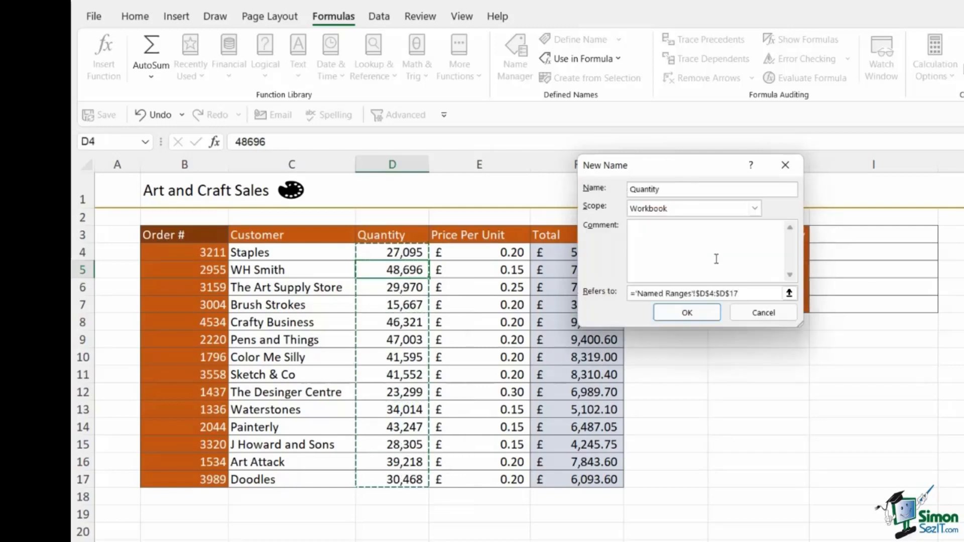
{"action": "left_click", "coordinate": [686, 312]}
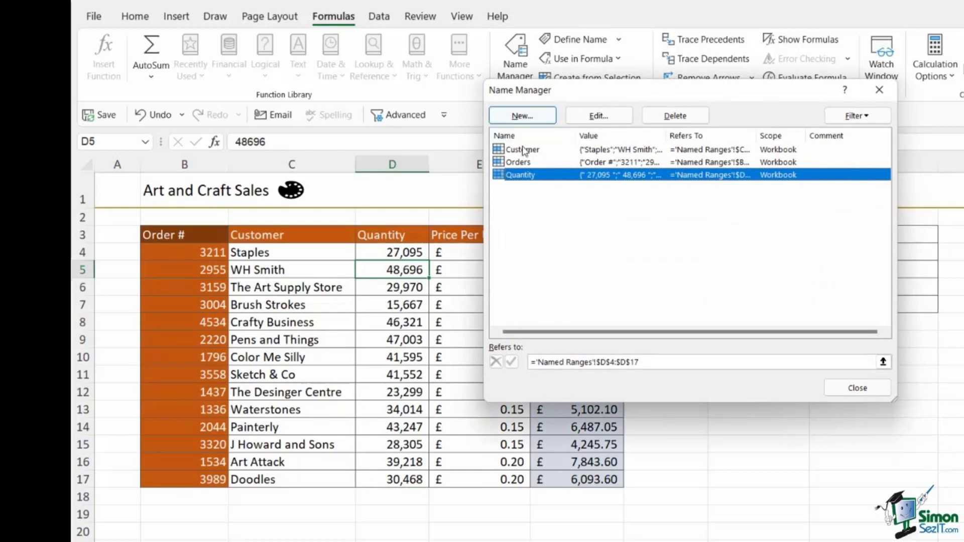
{"action": "left_click", "coordinate": [858, 388]}
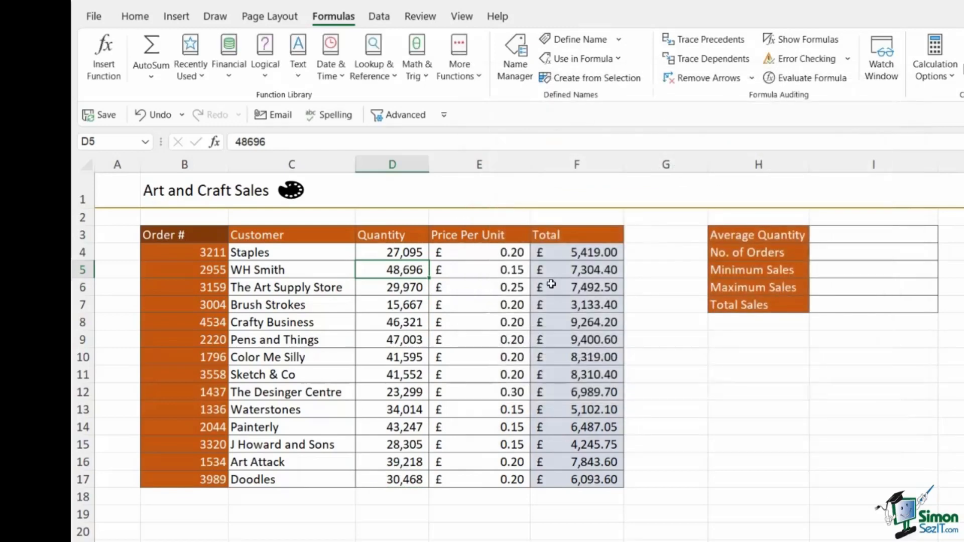
- Define a new name Price_Per_Unit referring to the range E4:E17
{"action": "left_click", "coordinate": [483, 253]}
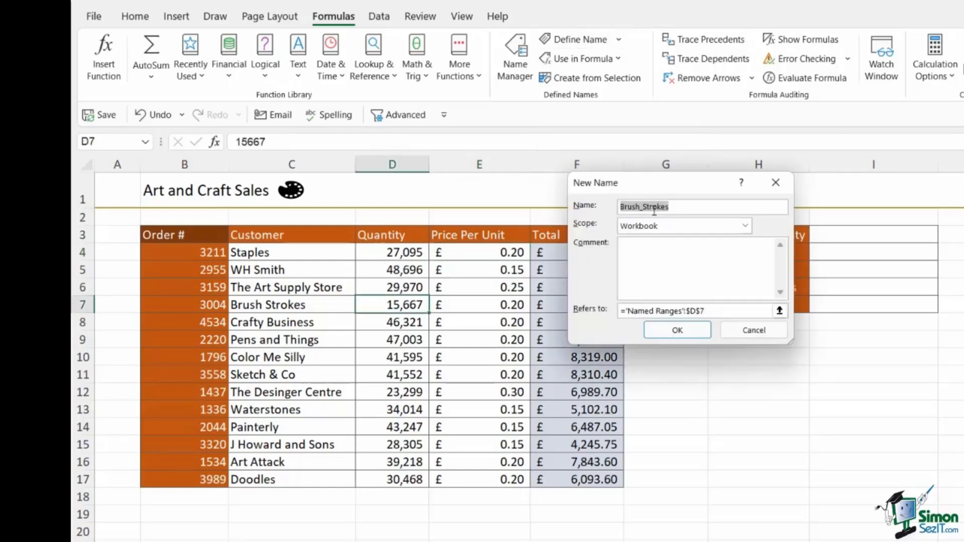
{"action": "type", "text": "Price_Per_Unit"}
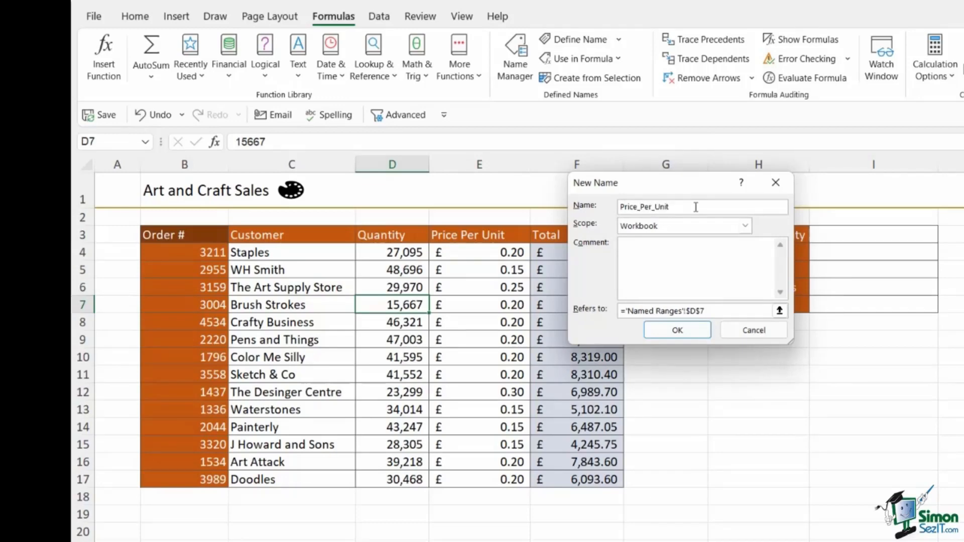
{"action": "left_click", "coordinate": [687, 311]}
{"action": "triple_click", "coordinate": [687, 311]}
{"action": "key", "text": "BackSpace"}
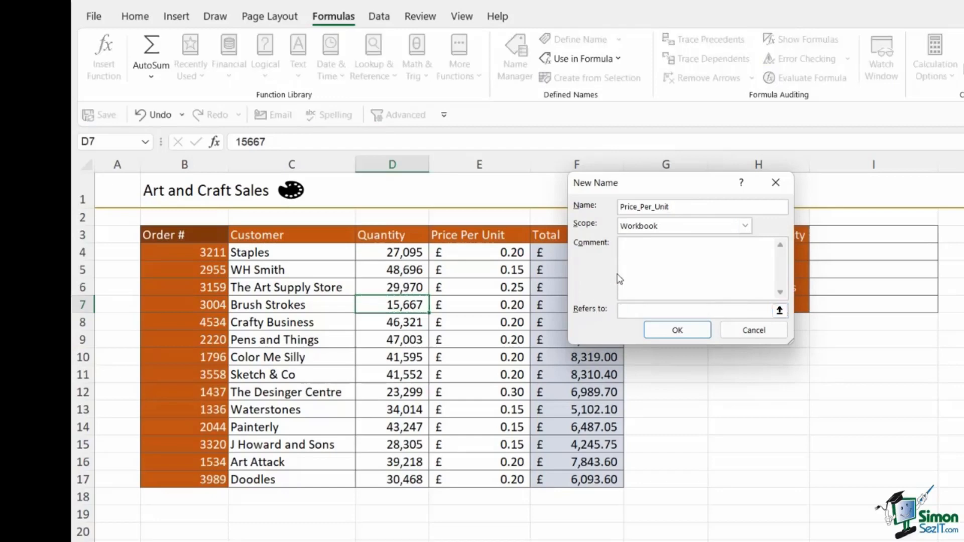
{"action": "left_click_drag", "start_coordinate": [481, 255], "coordinate": [485, 480]}
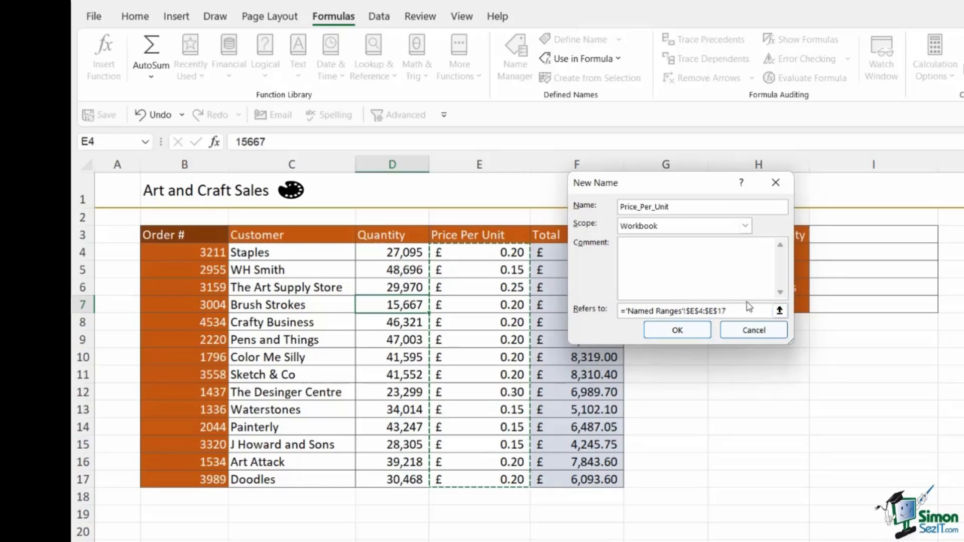
{"action": "left_click", "coordinate": [679, 330]}
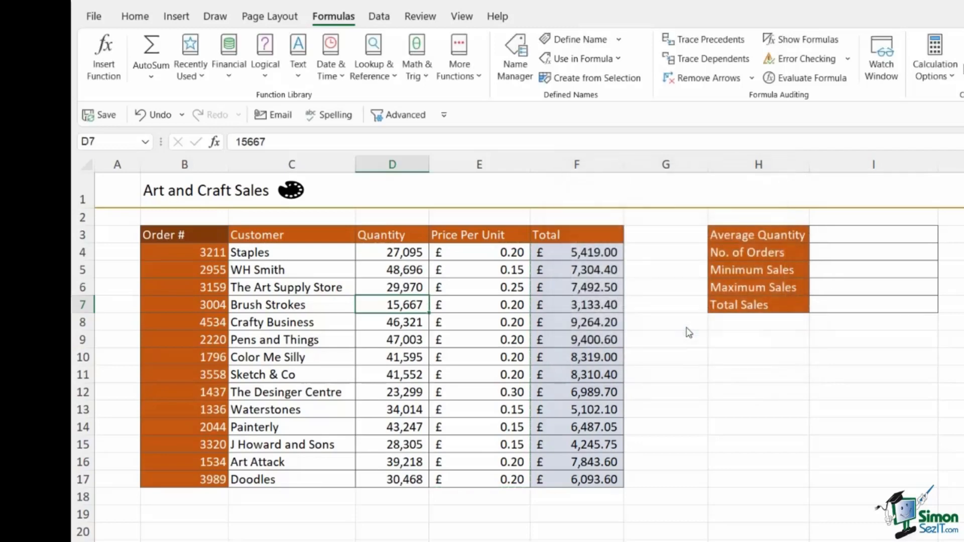
- Check the defined names listed in the name box
{"action": "left_click", "coordinate": [145, 142]}
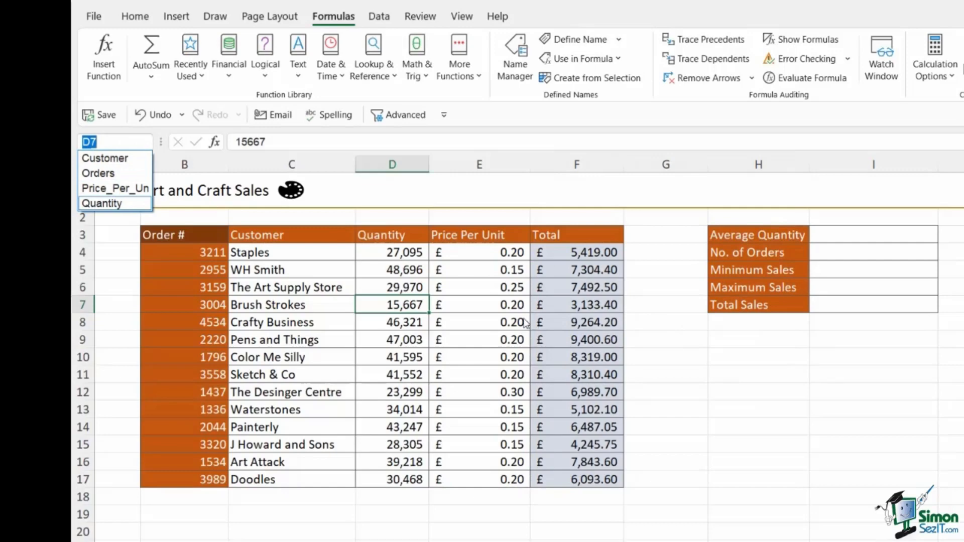
{"action": "left_click", "coordinate": [555, 256]}
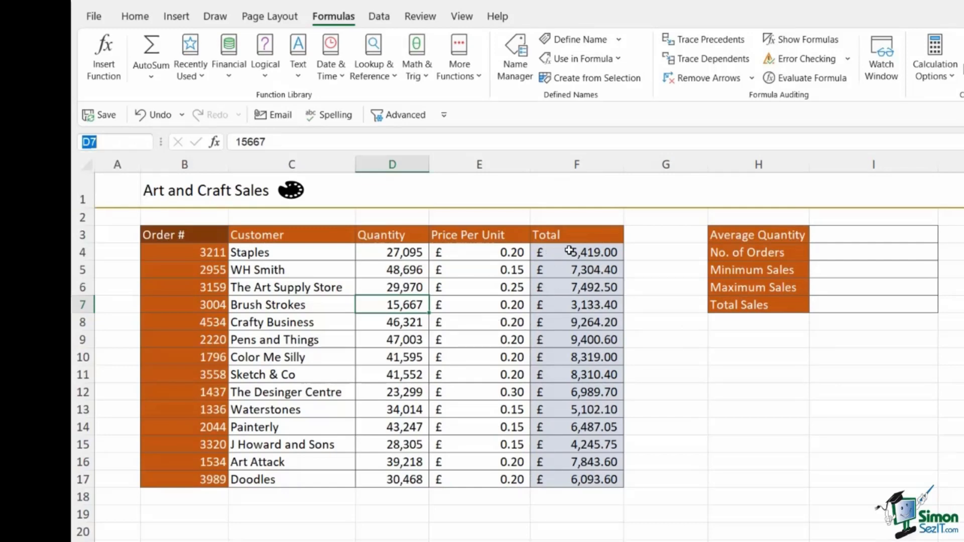
- Create a name for the Total column F3:F17 from its top-row header with Create from Selection
{"action": "left_click", "coordinate": [571, 240]}
{"action": "left_click_drag", "start_coordinate": [571, 243], "coordinate": [575, 481]}
{"action": "left_click", "coordinate": [591, 79]}
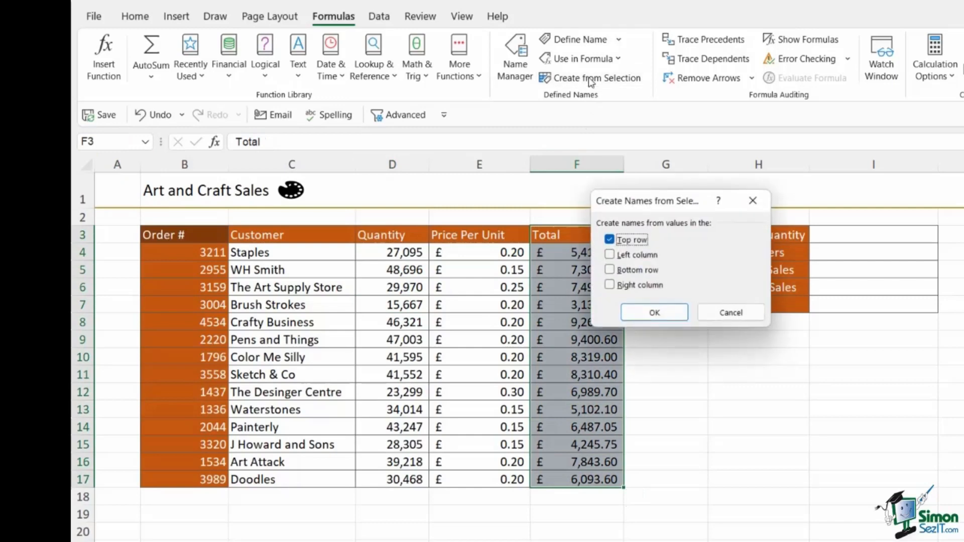
{"action": "left_click", "coordinate": [645, 317]}
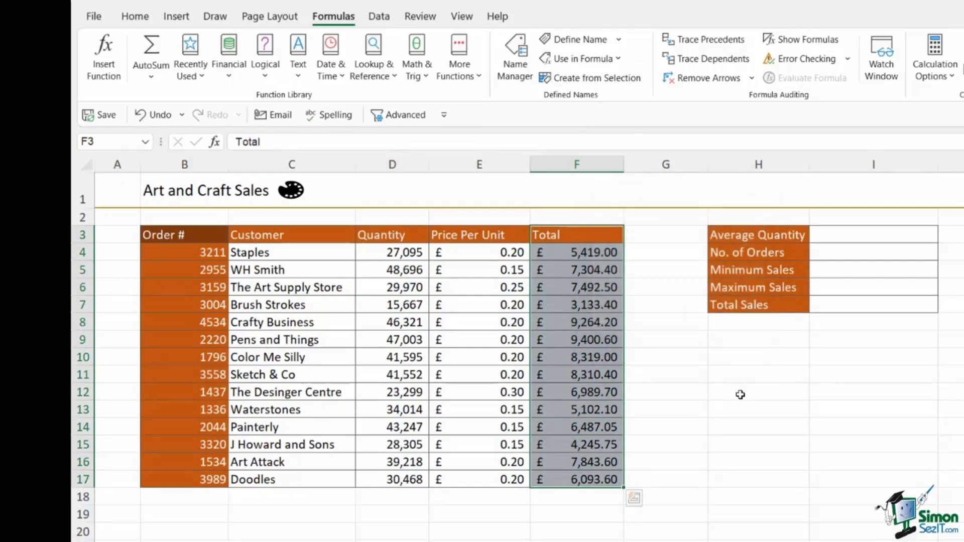
{"action": "left_click", "coordinate": [670, 395]}
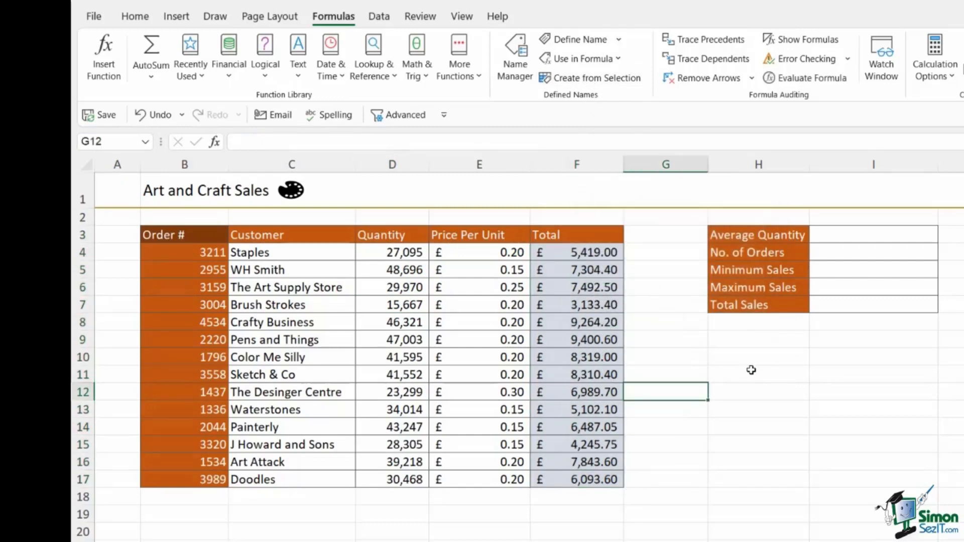
{"action": "left_click", "coordinate": [837, 395]}
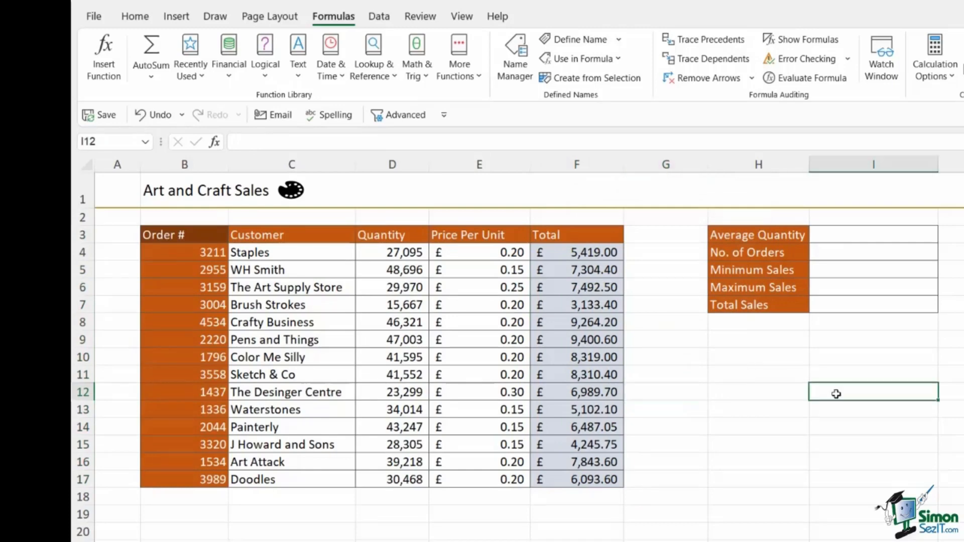